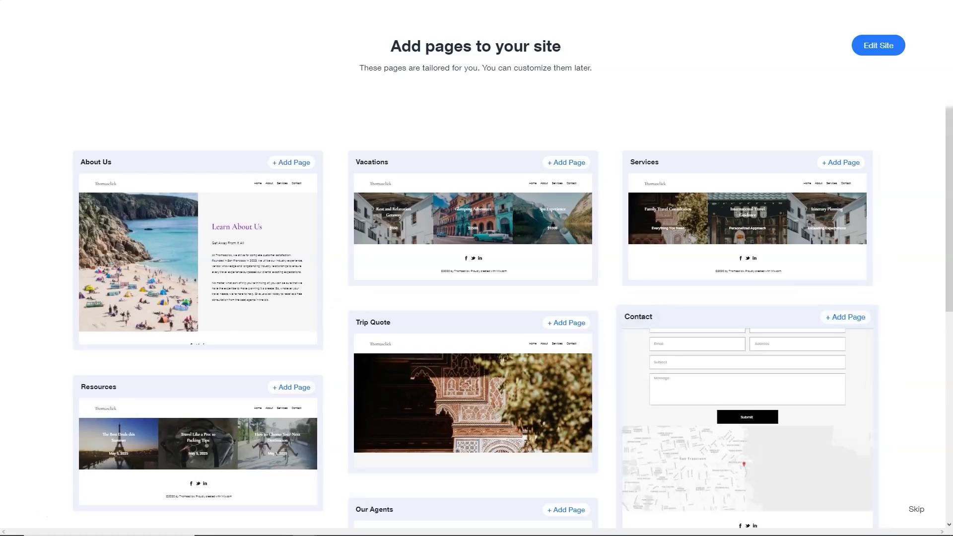
Step: Look through the page templates suggested for the site, including Testimonials, Our Agents, FAQ and Blank
scroll(476, 308, "down", 2)
scroll(476, 308, "down", 4)
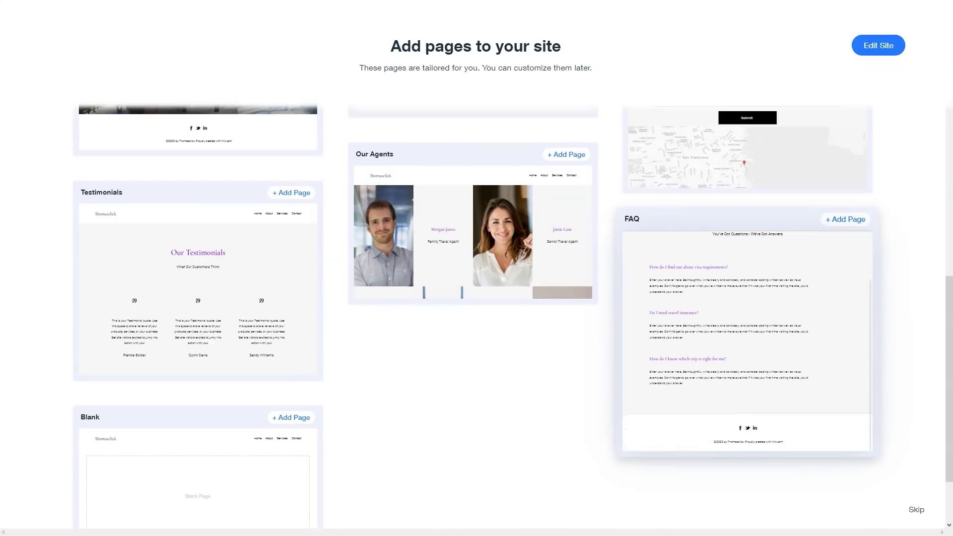
key("super+p")
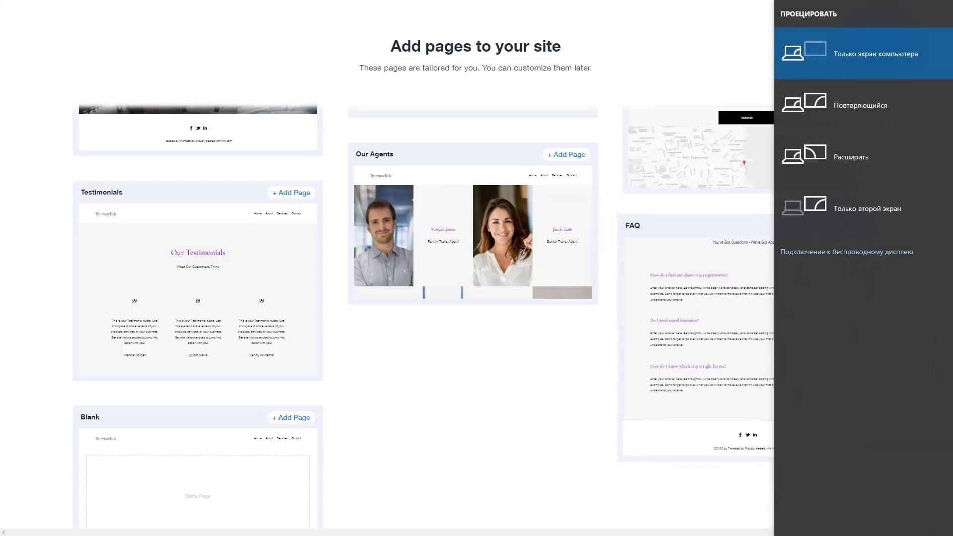
key("Escape")
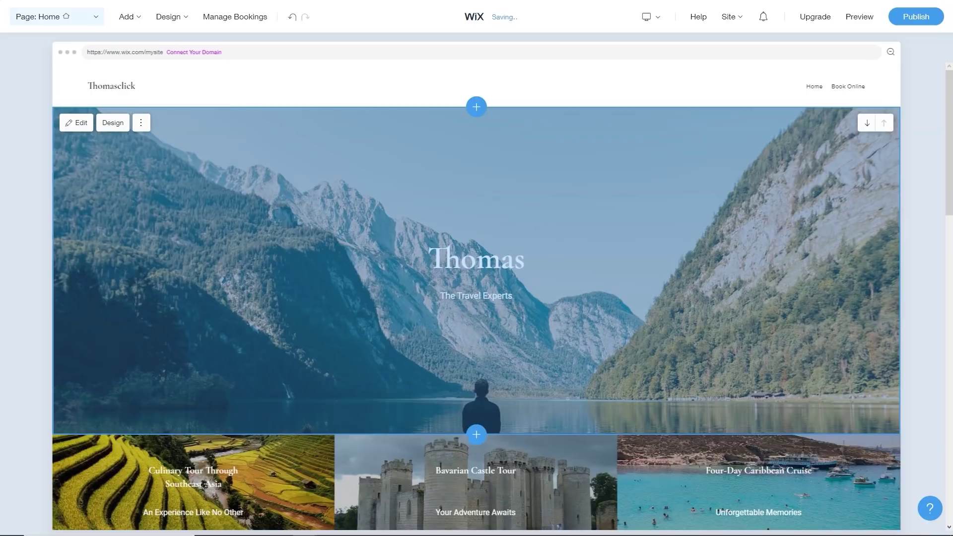
Step: Insert "Take Your Next Trip with" before the existing name in the welcome section's title
right_click(485, 259)
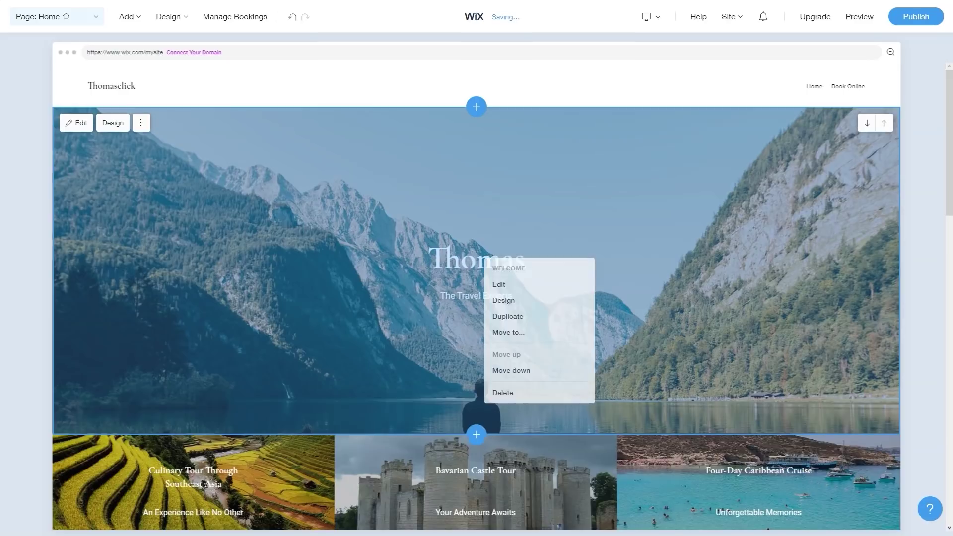
left_click(499, 285)
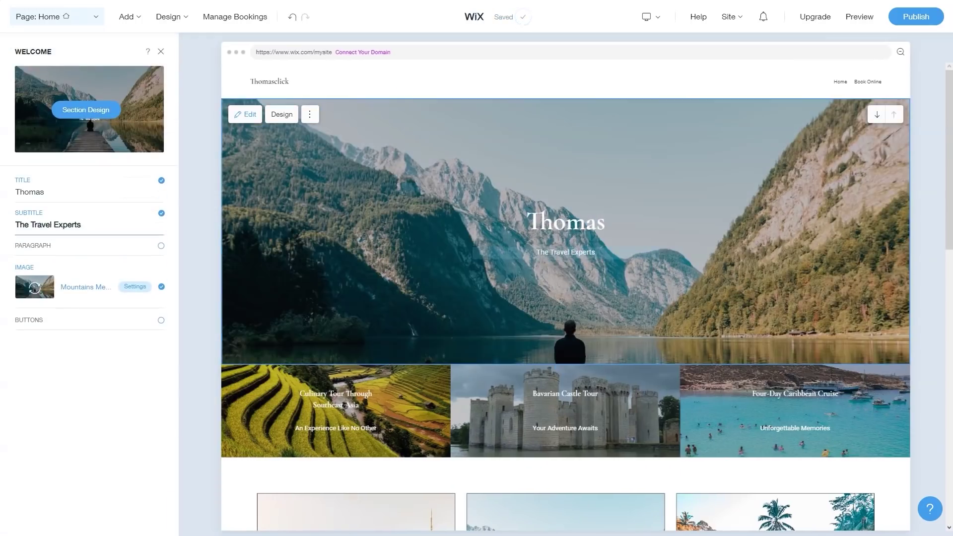
left_click(29, 191)
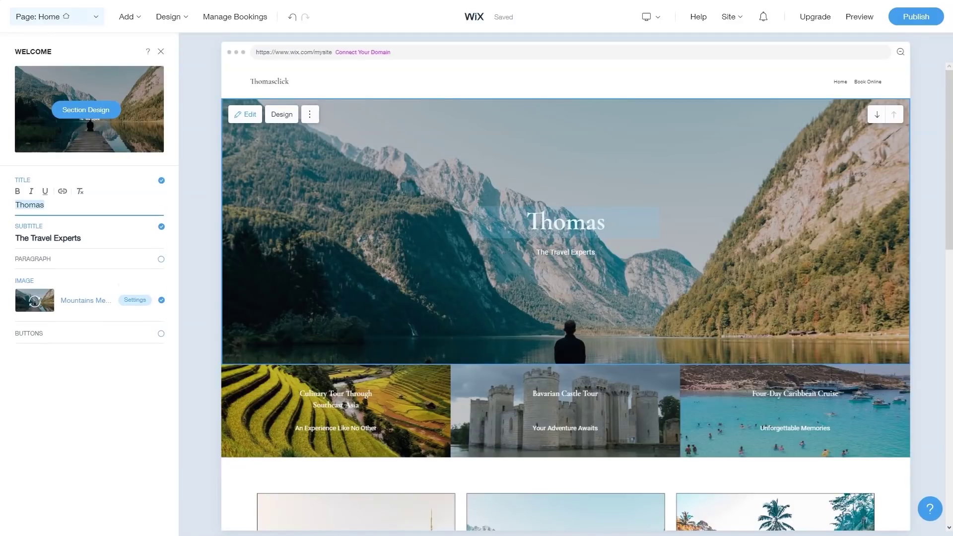
type("Take Your Next Trip with")
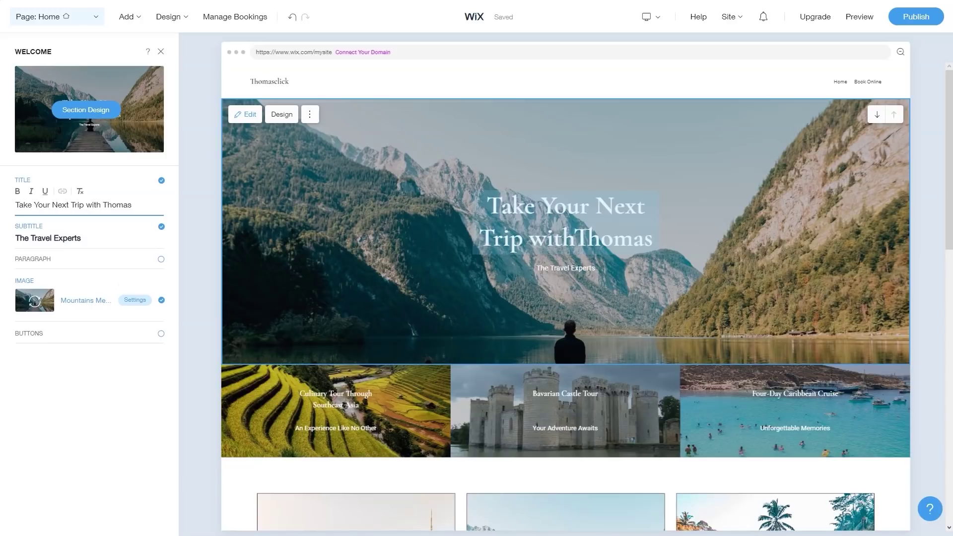
key("Escape")
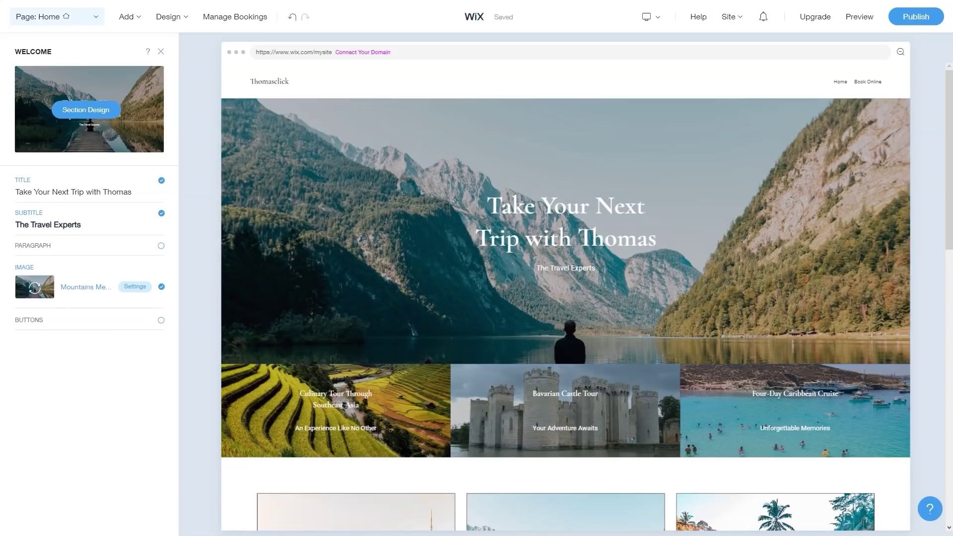
key("Escape")
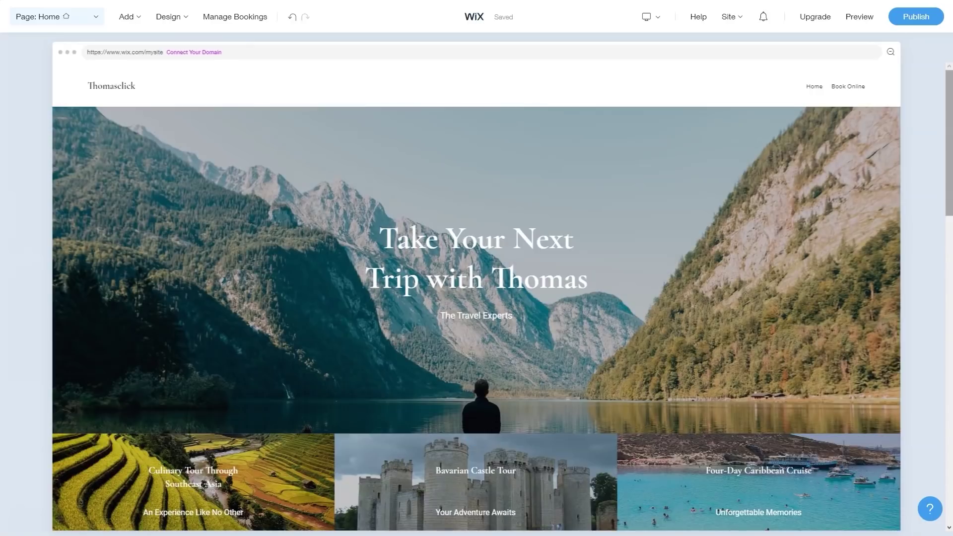
Step: Examine the home page's tour, bookable service, contact form and map sections
scroll(476, 298, "down", 3)
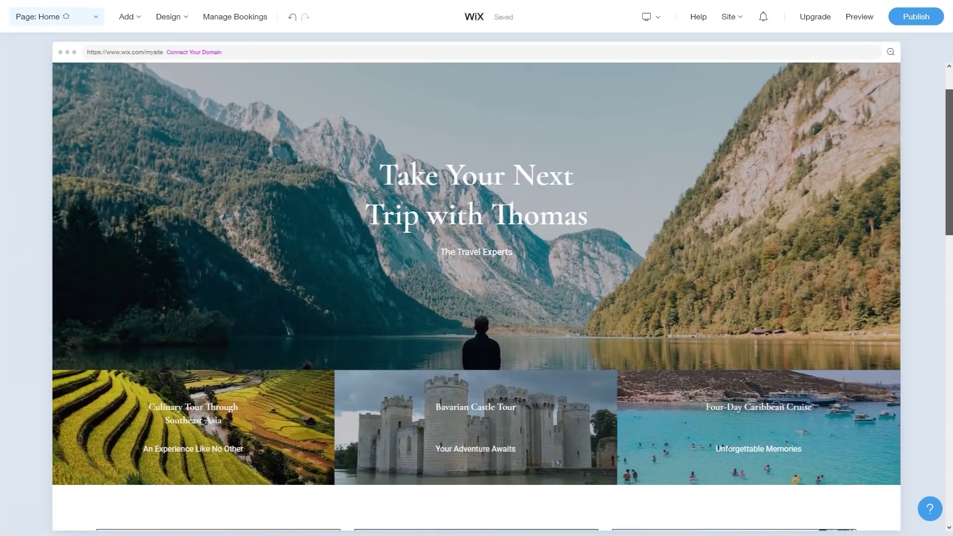
scroll(476, 298, "down", 4)
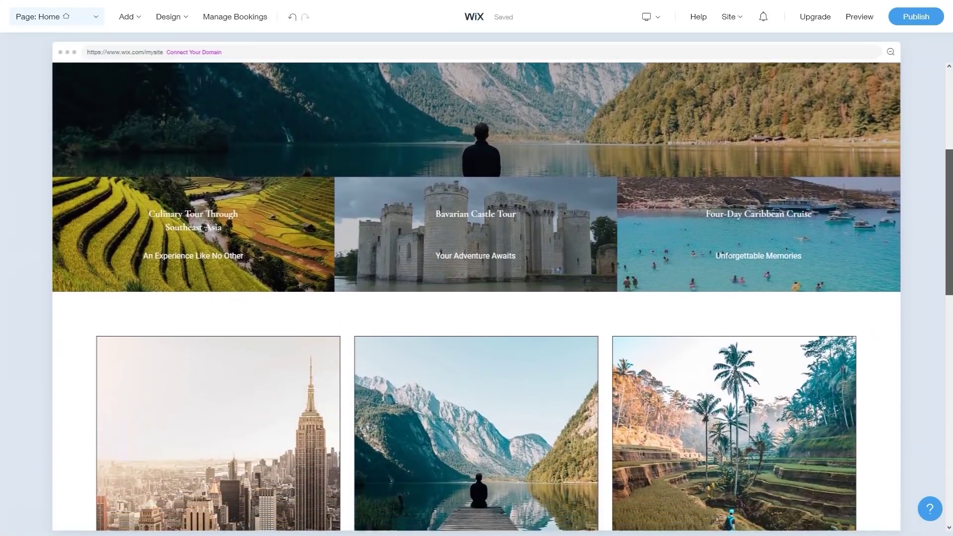
scroll(477, 298, "down", 1)
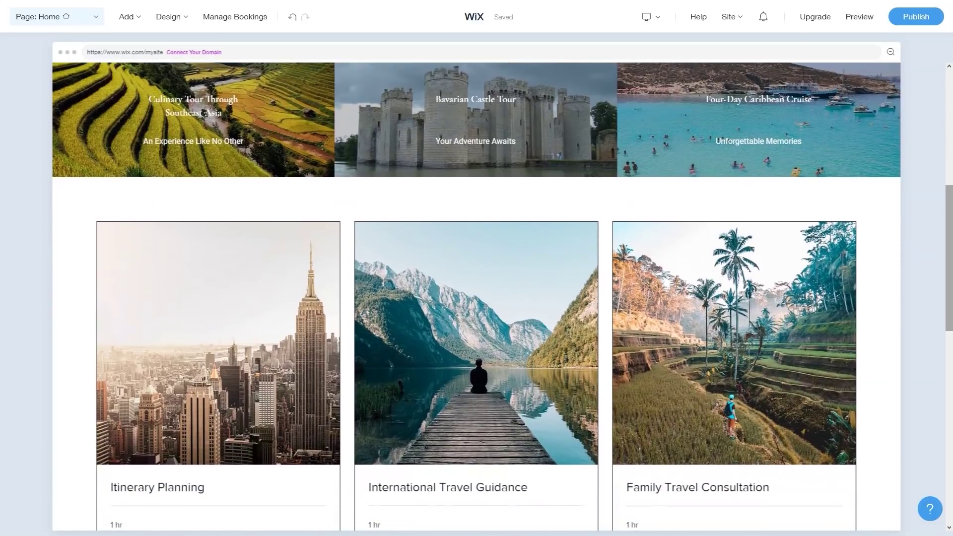
scroll(476, 298, "down", 4)
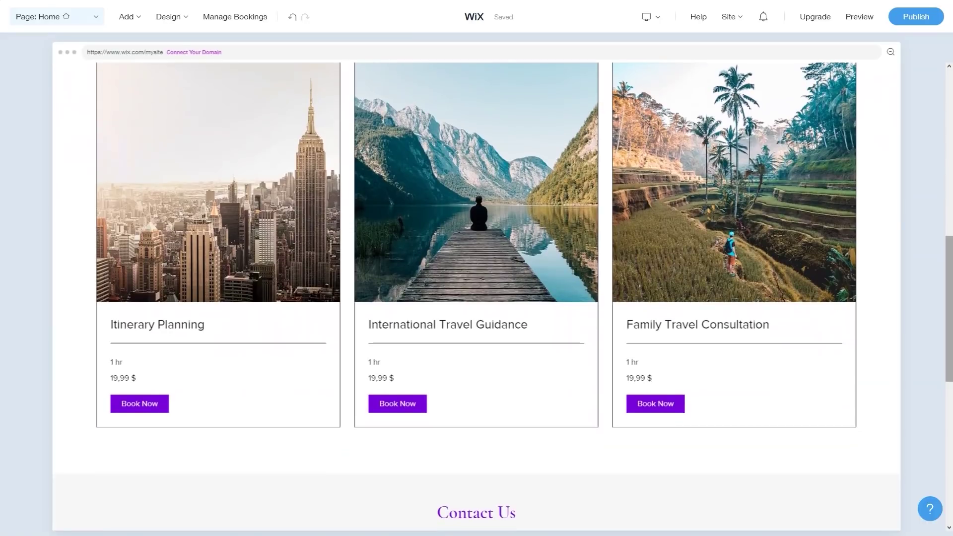
scroll(477, 297, "down", 6)
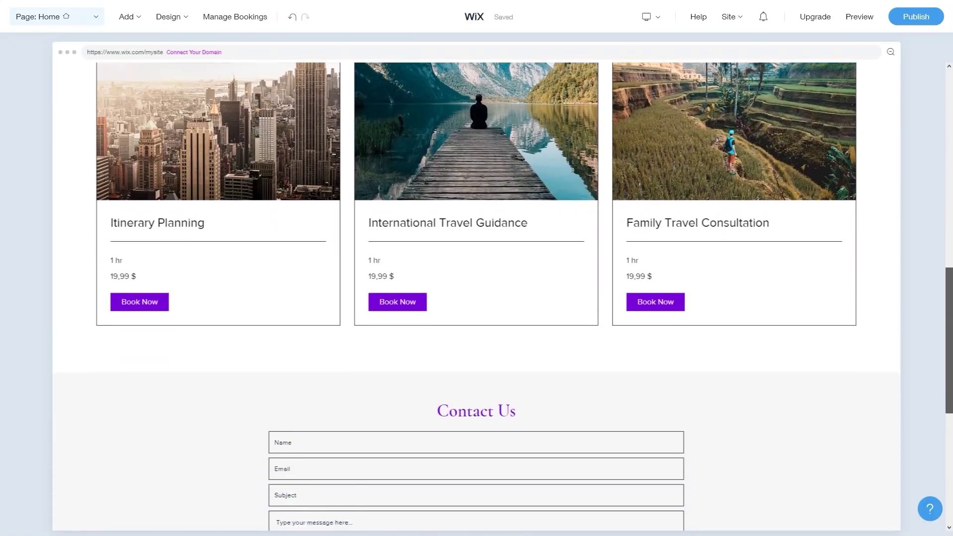
scroll(477, 298, "down", 2)
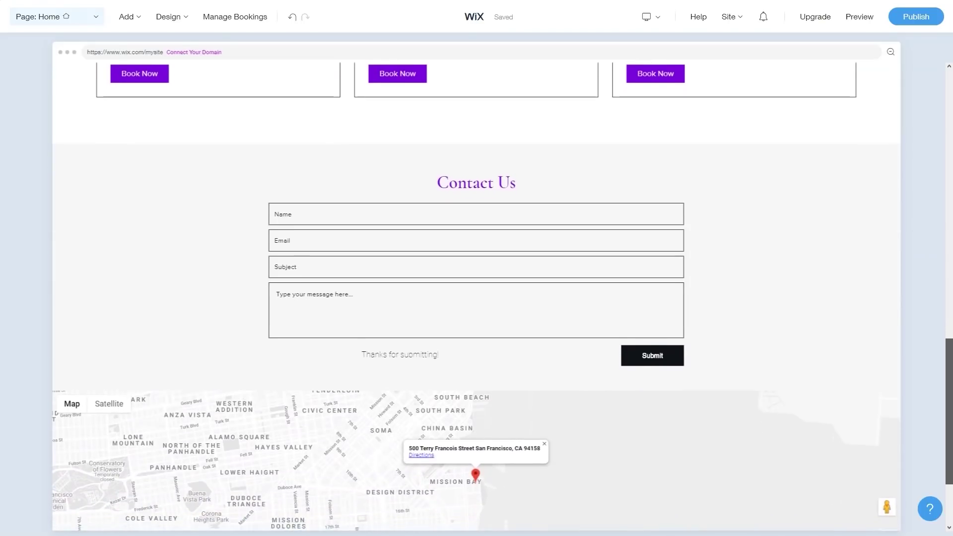
left_click(794, 249)
Step: Apply the Indie theme to the site and open the site color settings
left_click(169, 16)
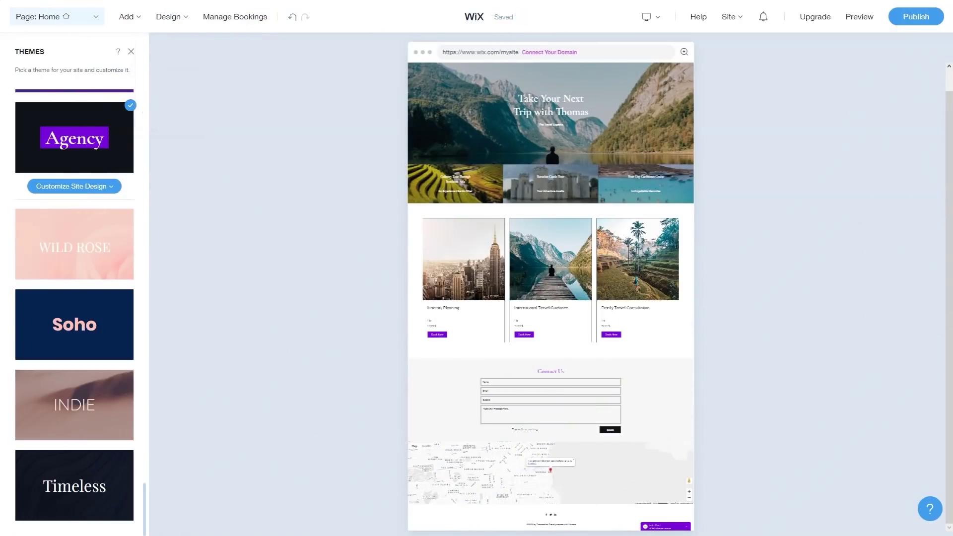
left_click(73, 186)
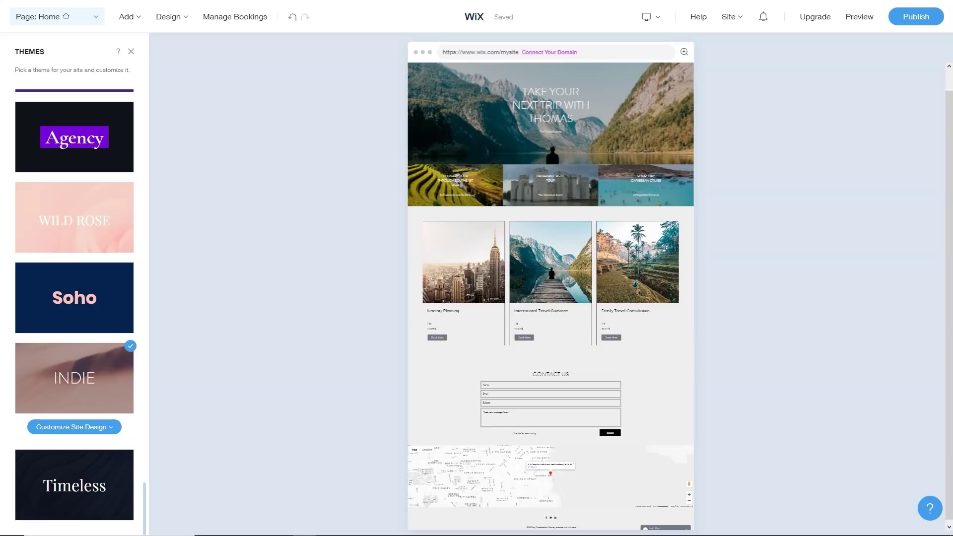
mouse_move(169, 16)
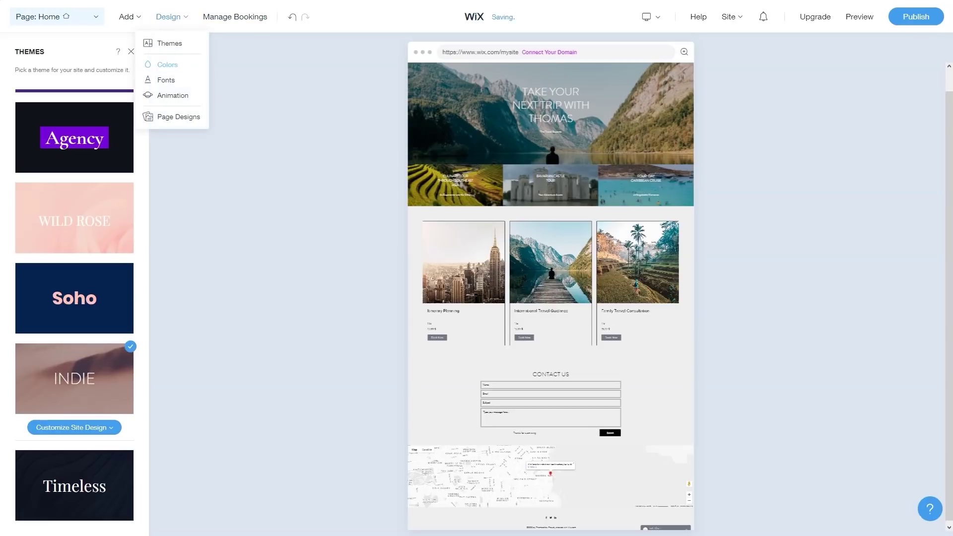
left_click(167, 65)
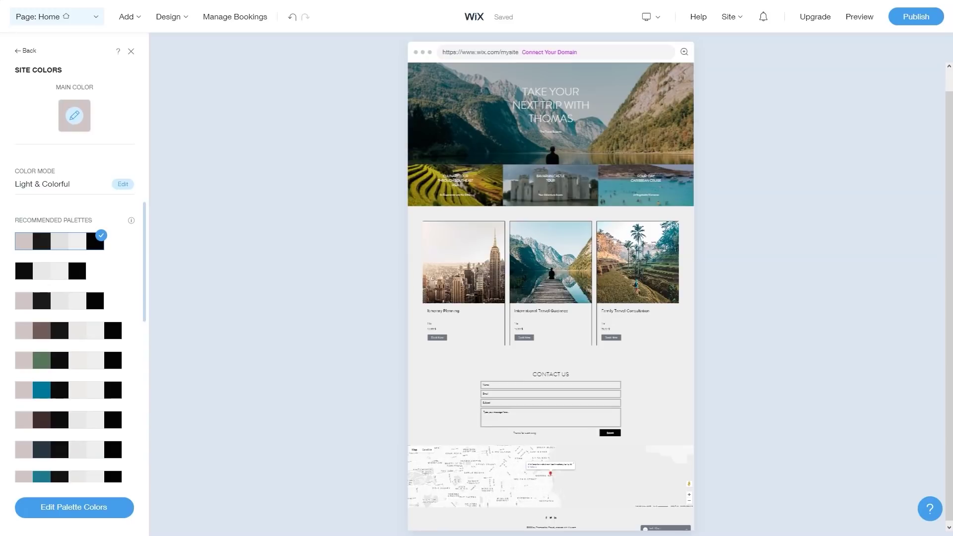
Step: Try the Float animation type for the site and reset it to None
left_click(168, 16)
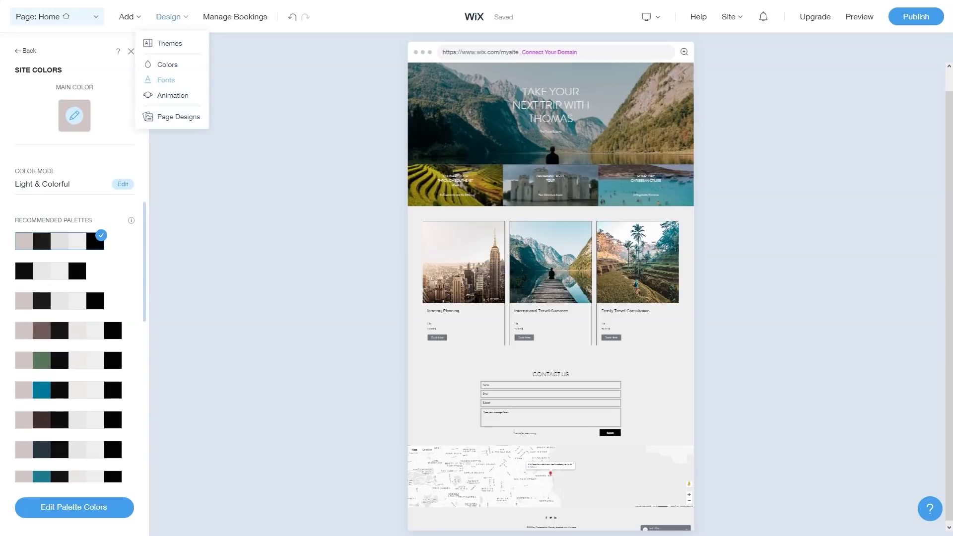
left_click(172, 95)
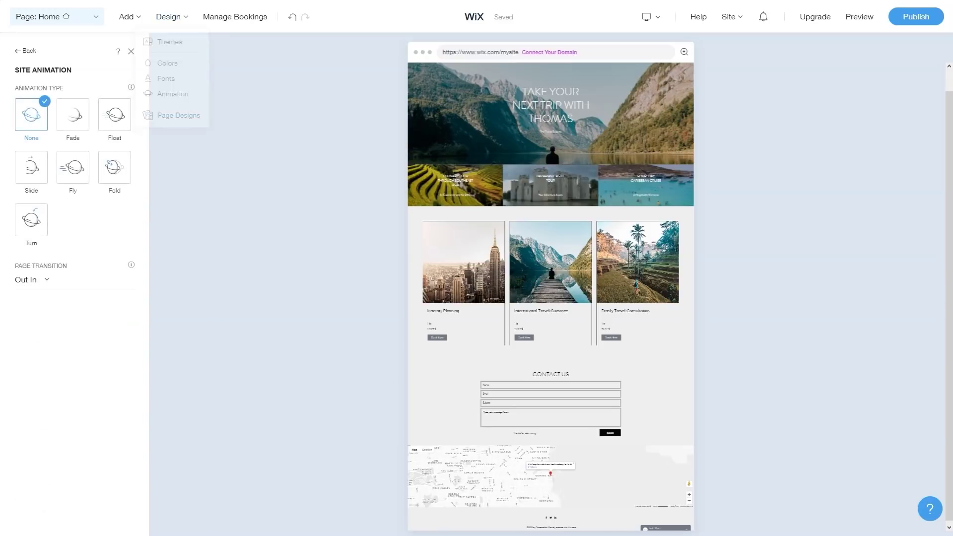
left_click(114, 115)
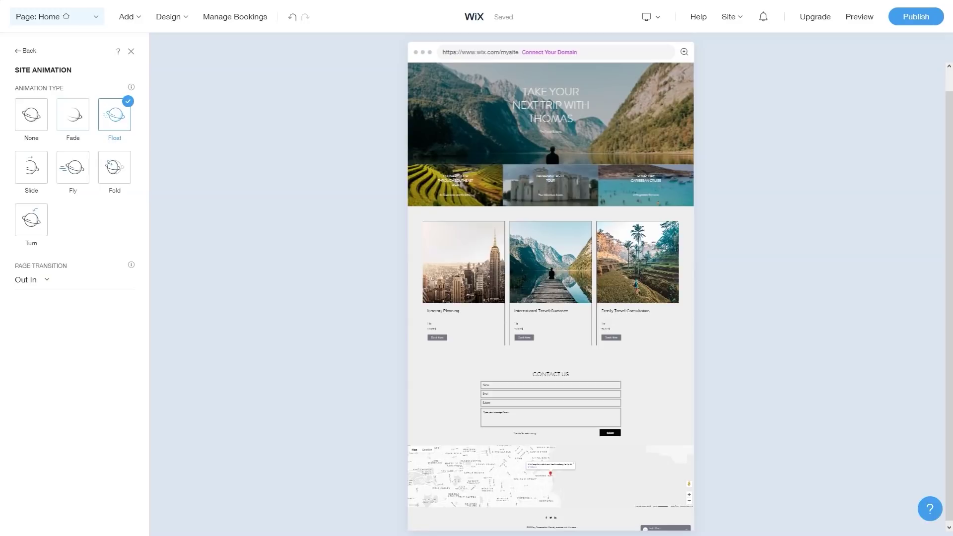
left_click(169, 17)
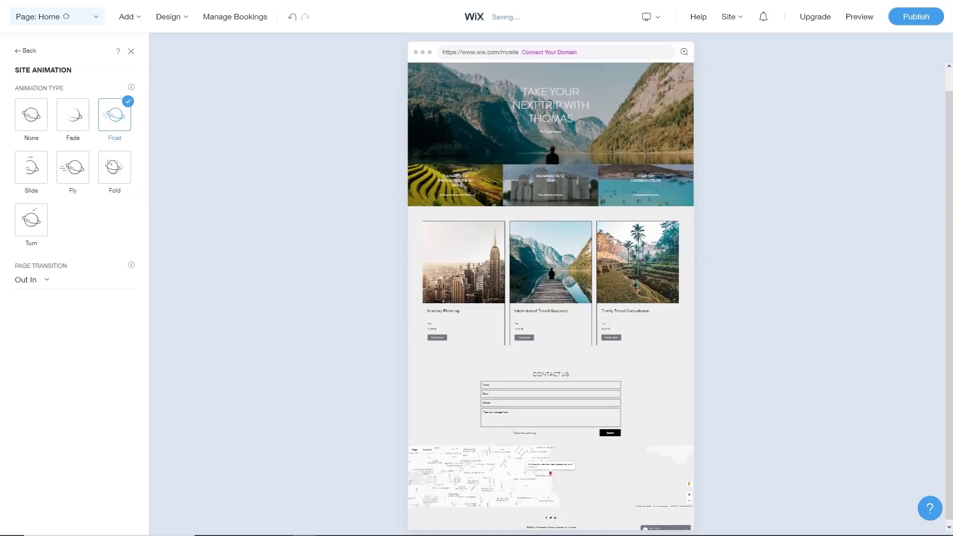
left_click(32, 115)
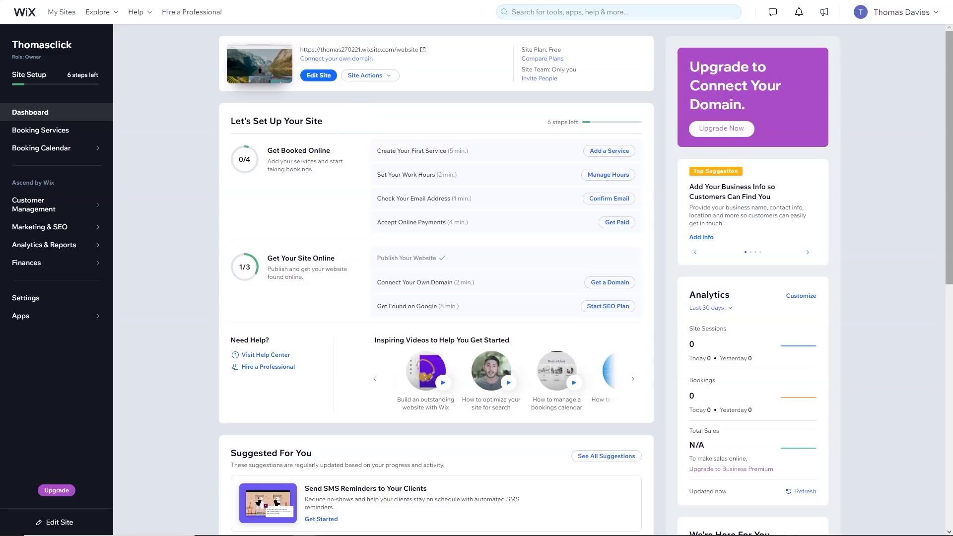
Step: Review the dashboard's site setup tasks, analytics, suggestions and additional business tools
scroll(477, 278, "down", 3)
scroll(476, 278, "down", 5)
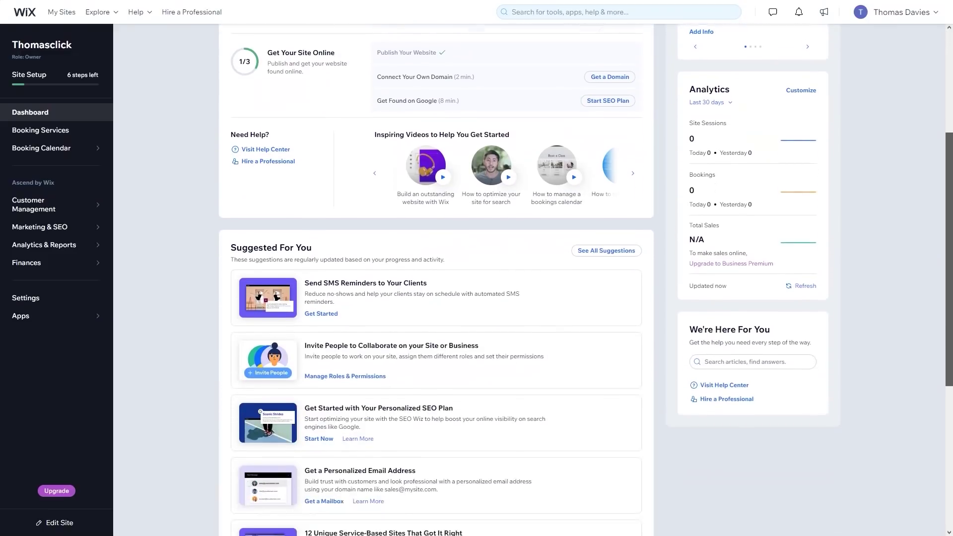
scroll(476, 278, "down", 1)
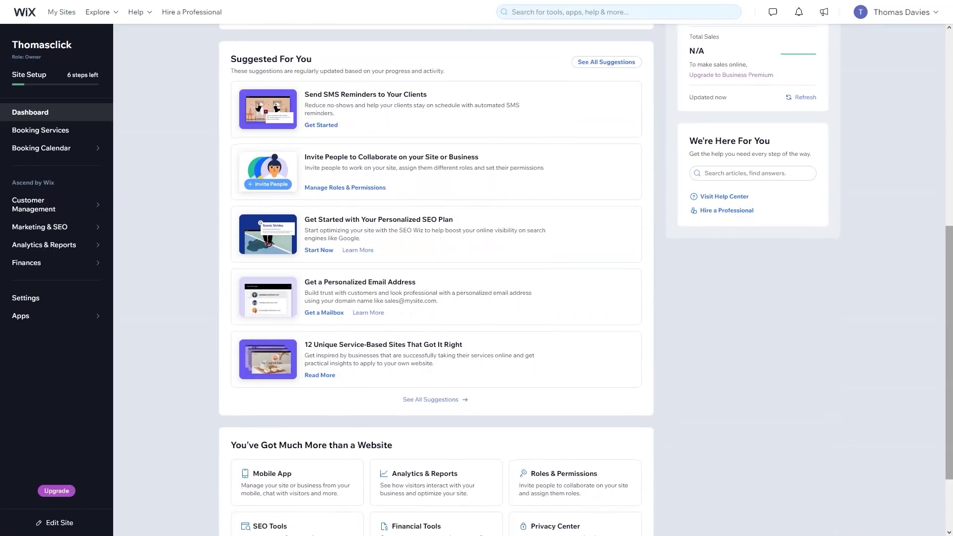
scroll(476, 278, "down", 3)
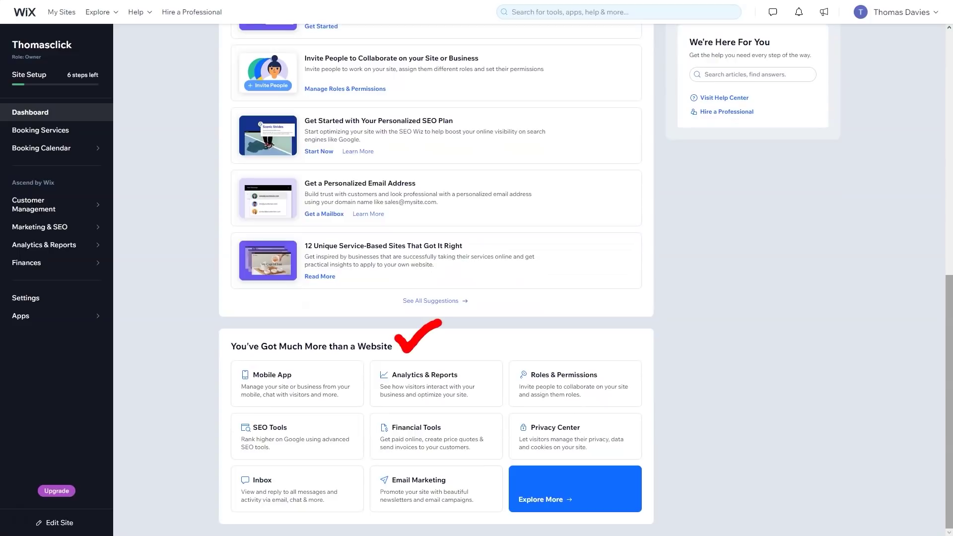
Step: Open Marketing Home and review its campaign, coupon, email template, automation, social post and promotional video tools
left_click(40, 130)
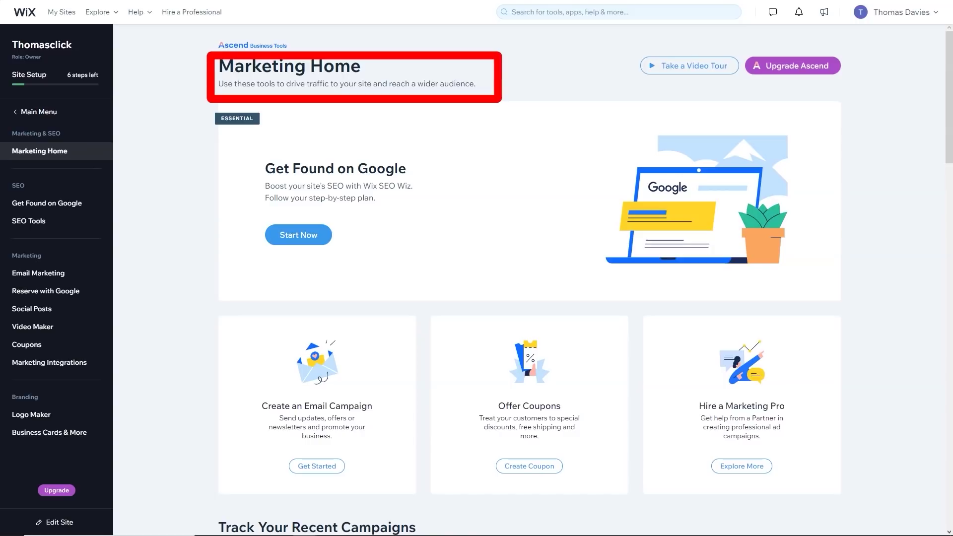
scroll(529, 278, "down", 5)
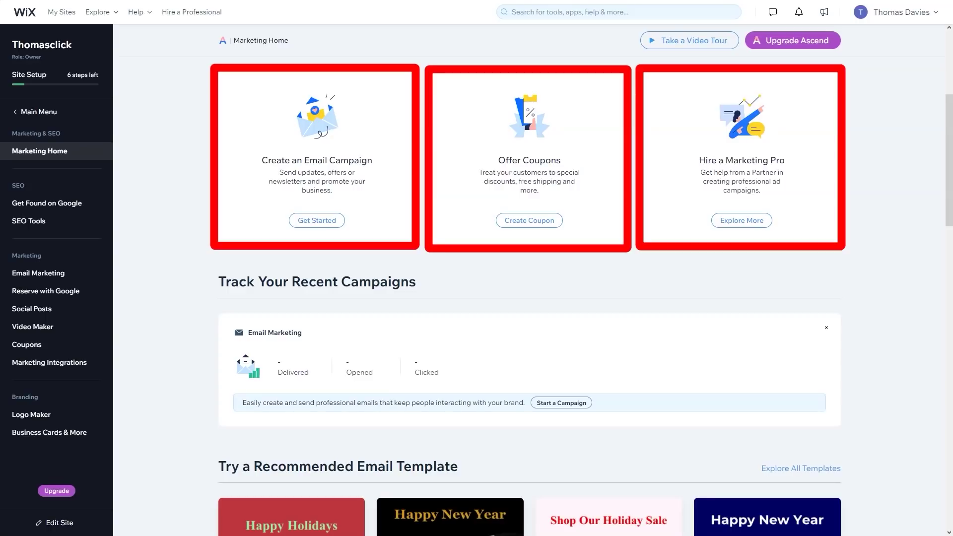
scroll(529, 297, "down", 5)
scroll(529, 298, "down", 2)
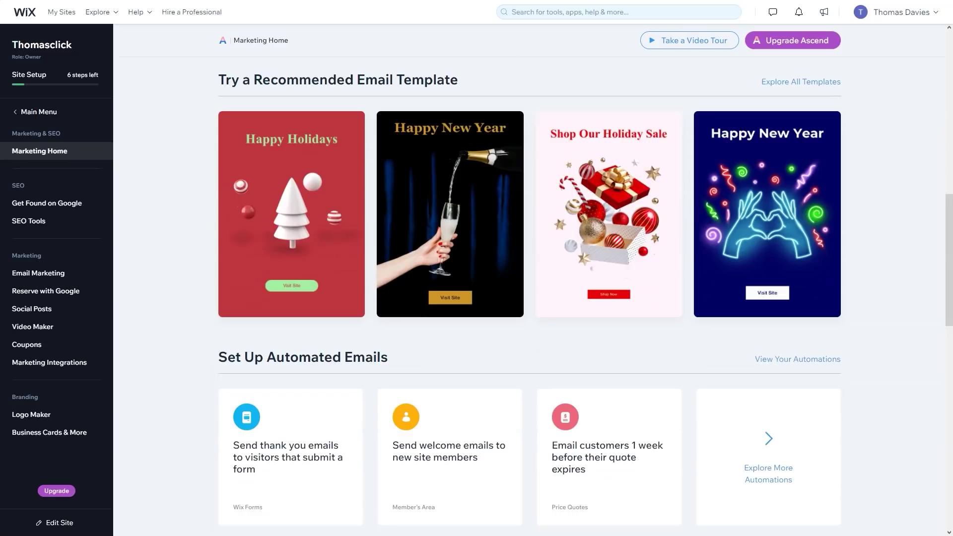
scroll(529, 297, "down", 5)
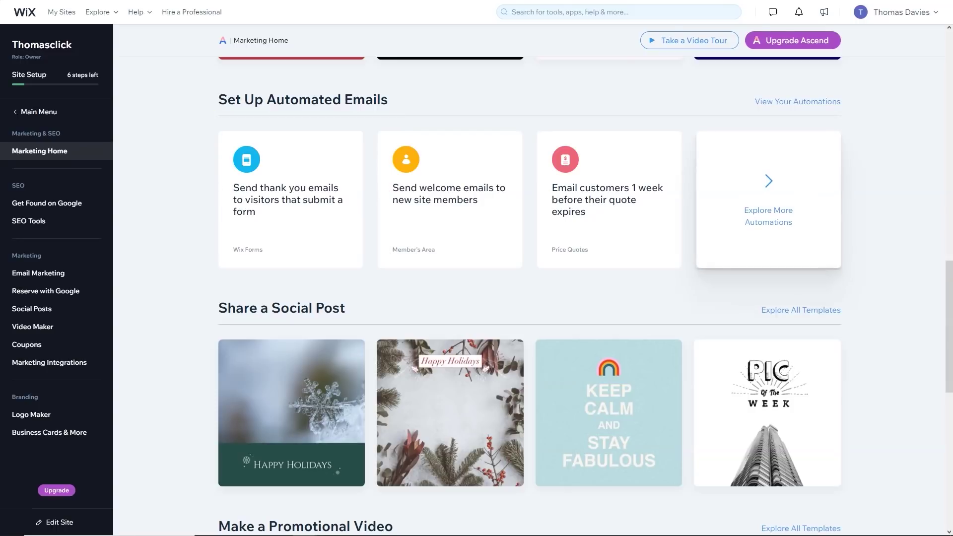
scroll(529, 297, "down", 2)
scroll(529, 298, "down", 3)
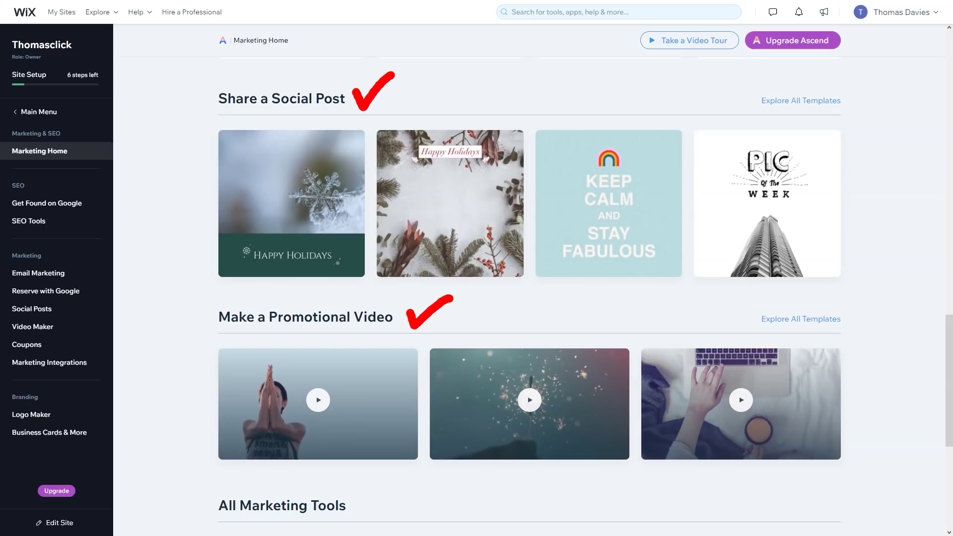
scroll(529, 298, "down", 6)
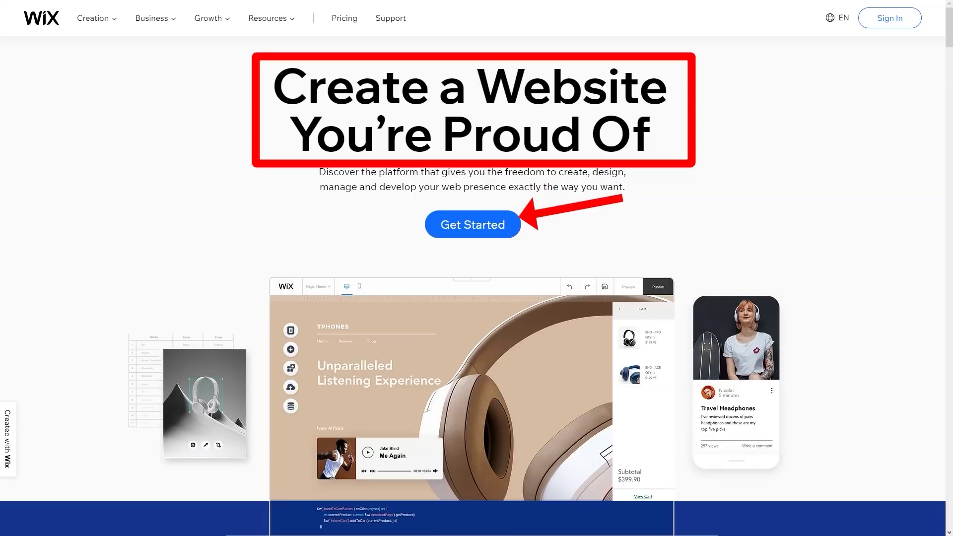
Step: Read through the Wix homepage's introduction and its website creation steps
scroll(477, 288, "down", 10)
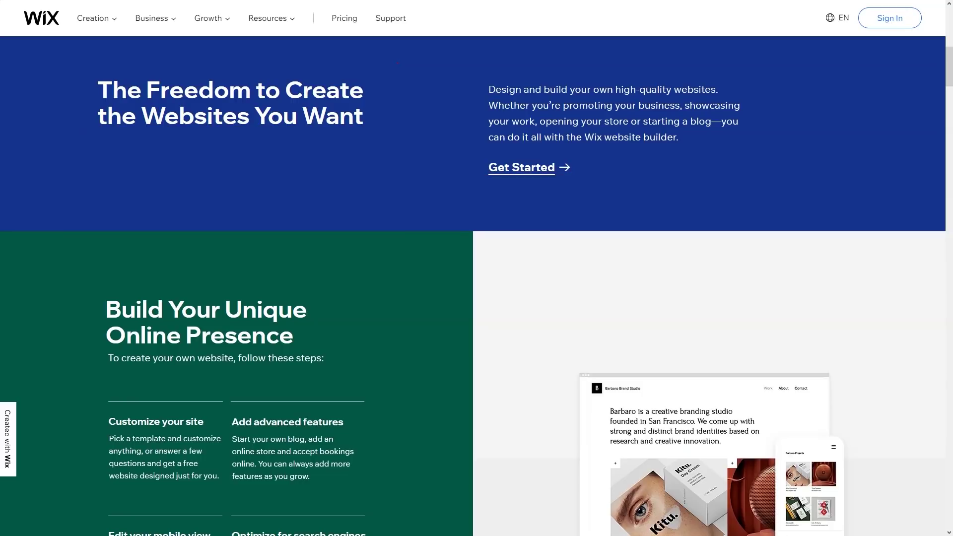
scroll(476, 287, "down", 4)
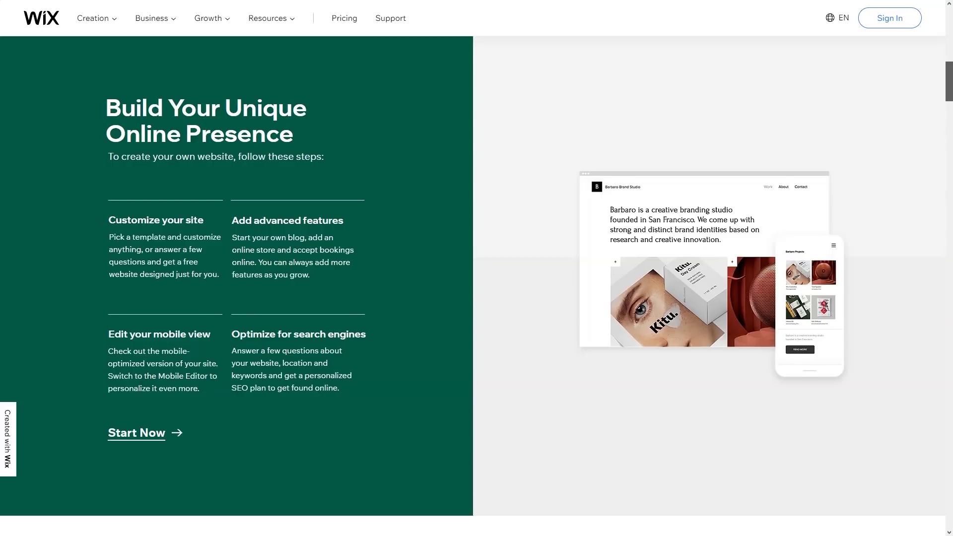
Step: Review the homepage sections on Wix Editor, Wix ADI, Corvid, professional website features and managing a business online
scroll(476, 286, "down", 8)
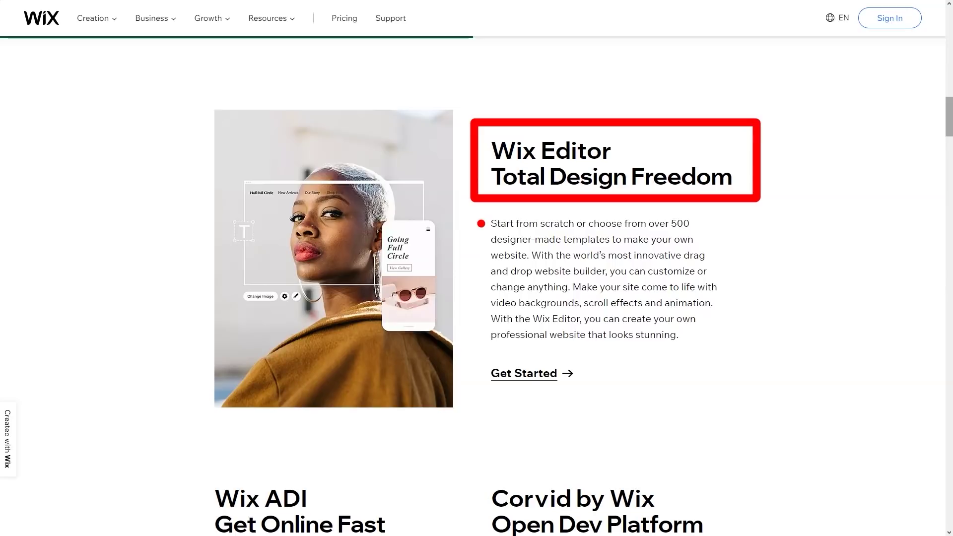
scroll(477, 286, "down", 7)
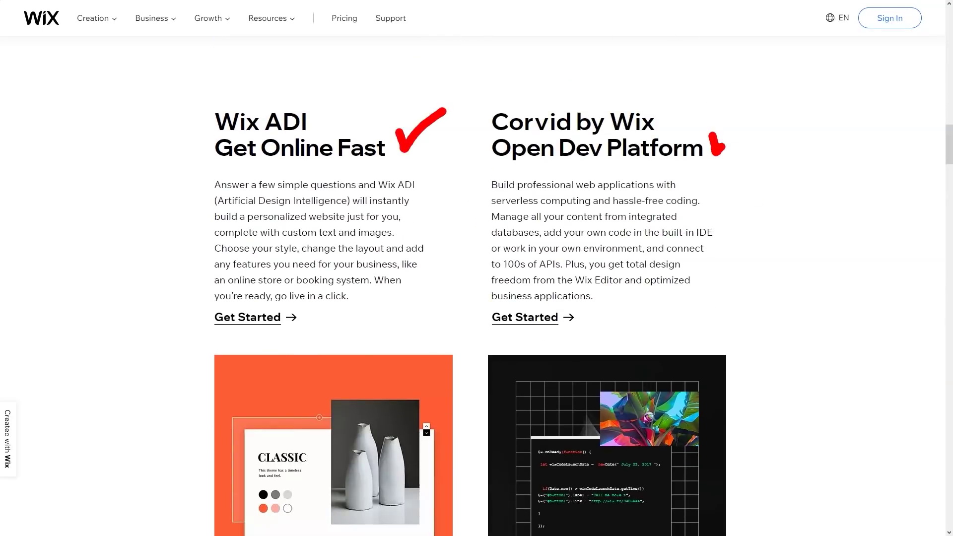
scroll(476, 286, "down", 8)
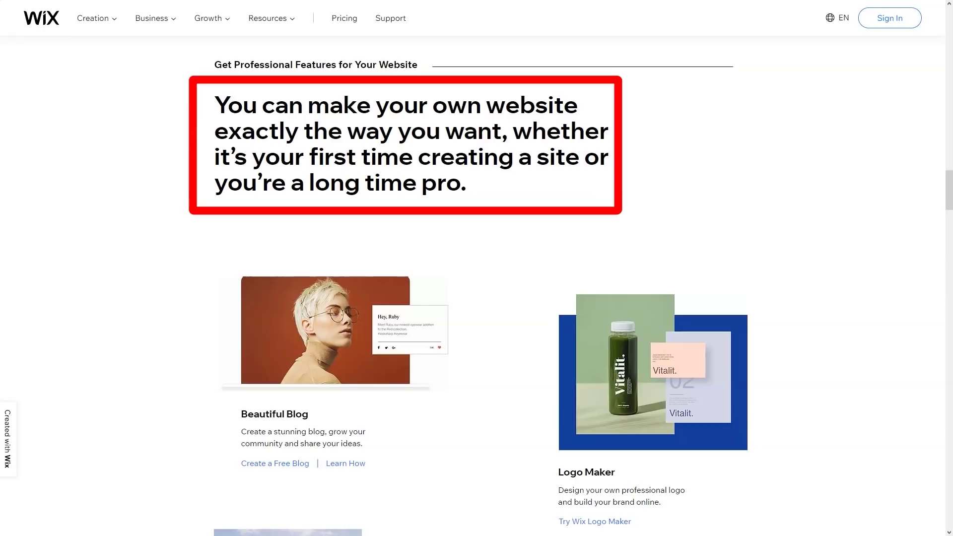
scroll(476, 286, "down", 4)
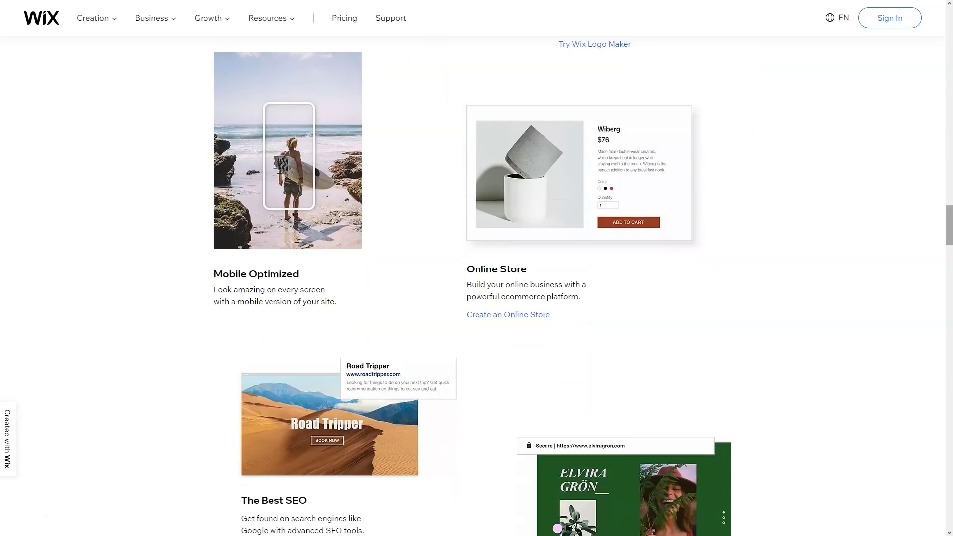
scroll(477, 268, "down", 5)
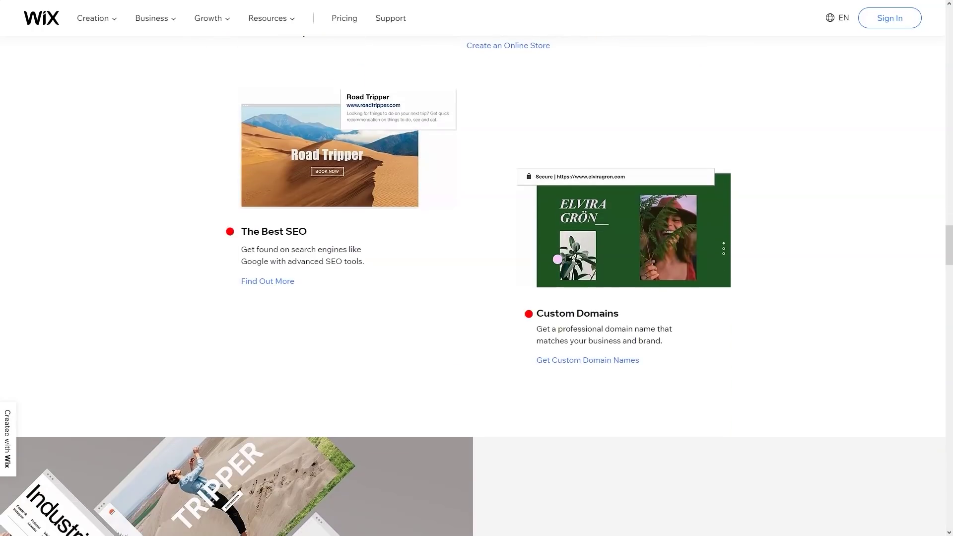
scroll(557, 259, "down", 7)
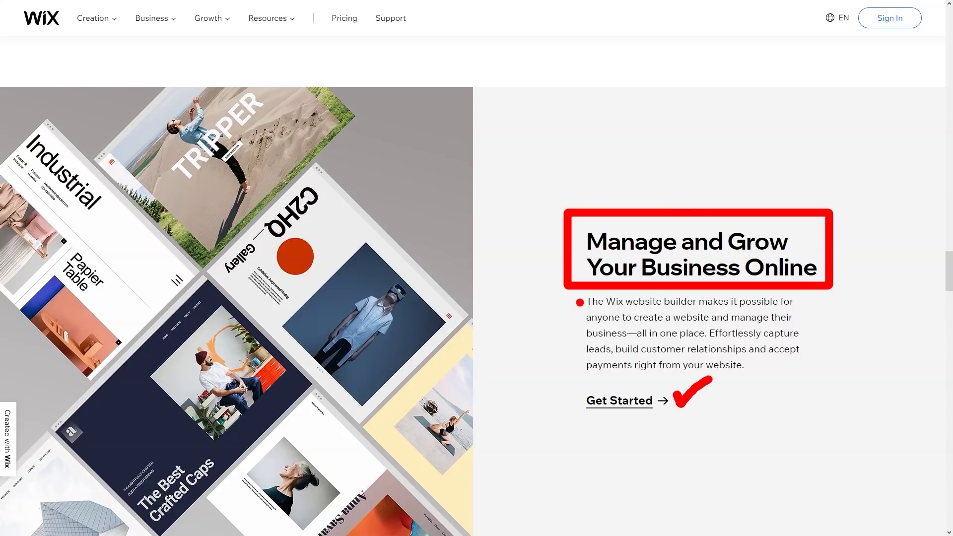
Step: Read the rest of the homepage, covering reasons to choose Wix, the free website steps, the templates and the FAQ
scroll(476, 268, "down", 10)
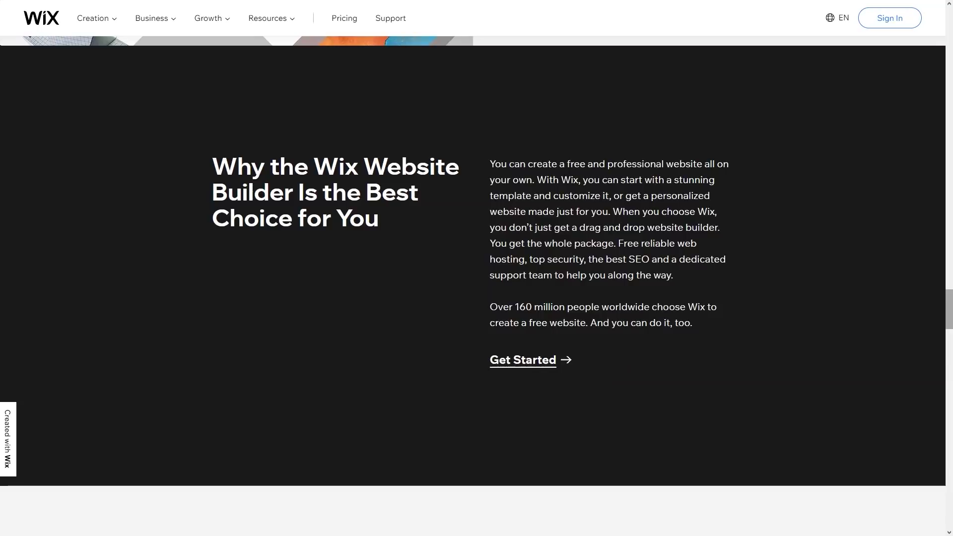
scroll(477, 268, "down", 9)
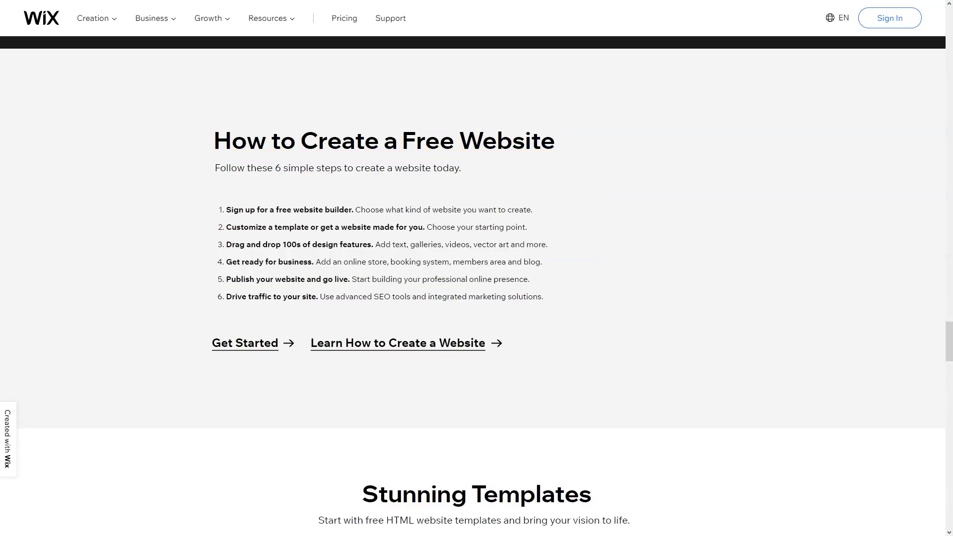
scroll(399, 258, "down", 8)
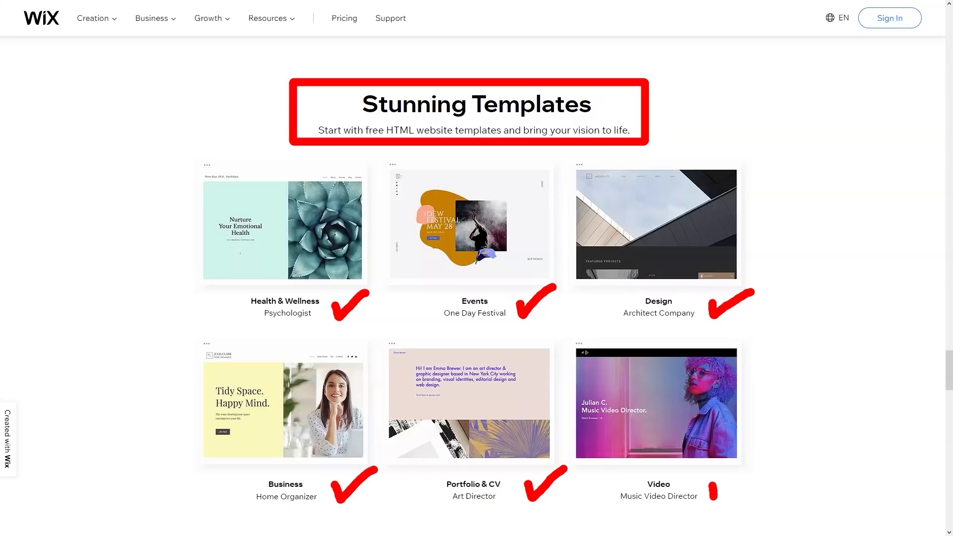
scroll(472, 278, "down", 10)
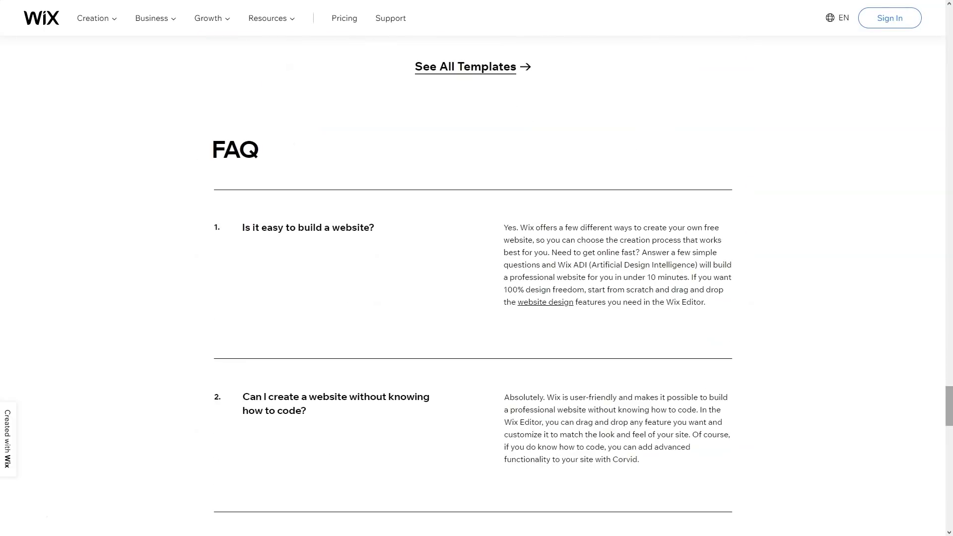
scroll(471, 288, "down", 7)
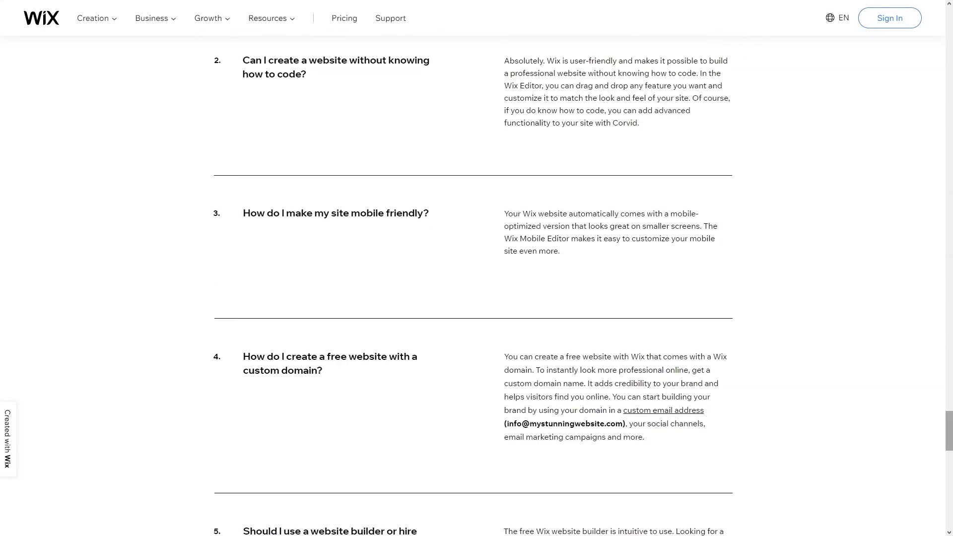
scroll(471, 278, "down", 9)
scroll(471, 278, "down", 10)
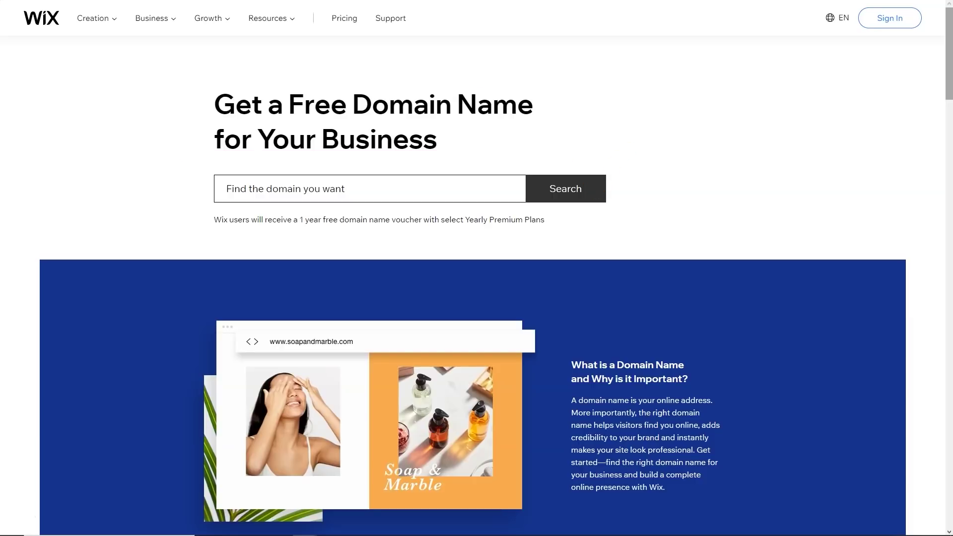
Step: Examine the domain name page's explanation of domains and its reasons for getting one through Wix
scroll(477, 278, "down", 5)
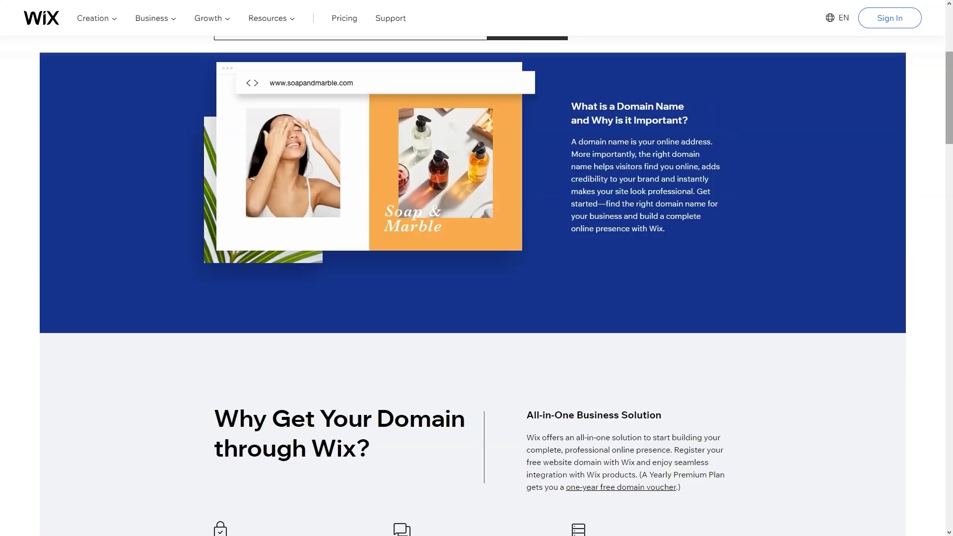
scroll(477, 293, "down", 5)
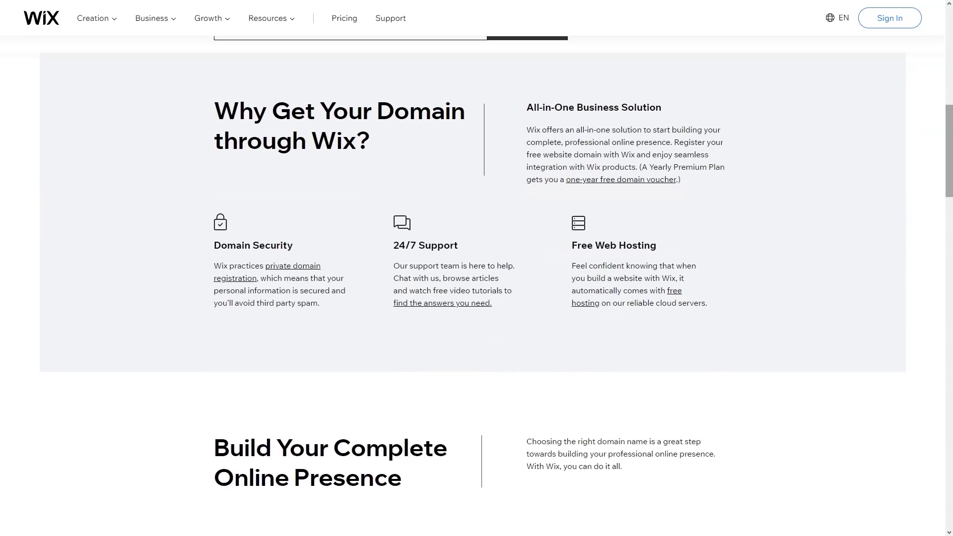